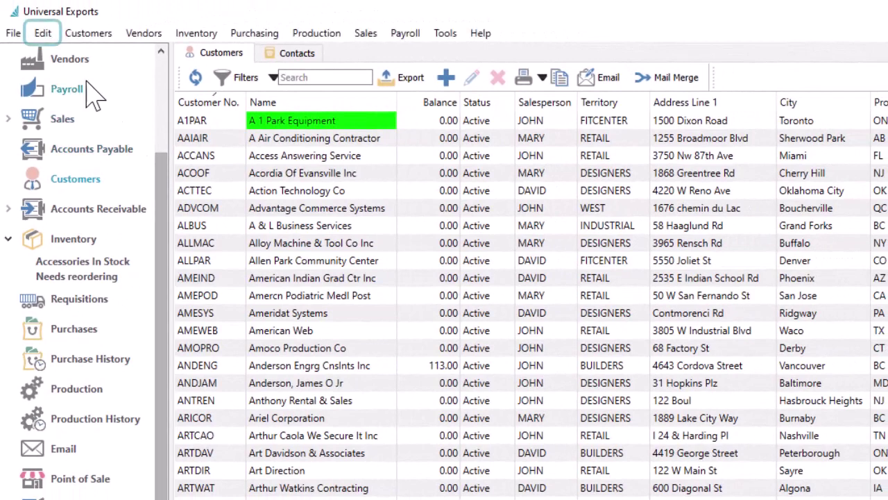
Open the 01 Visa record from Edit > Payment Methods for editing
left_click(43, 34)
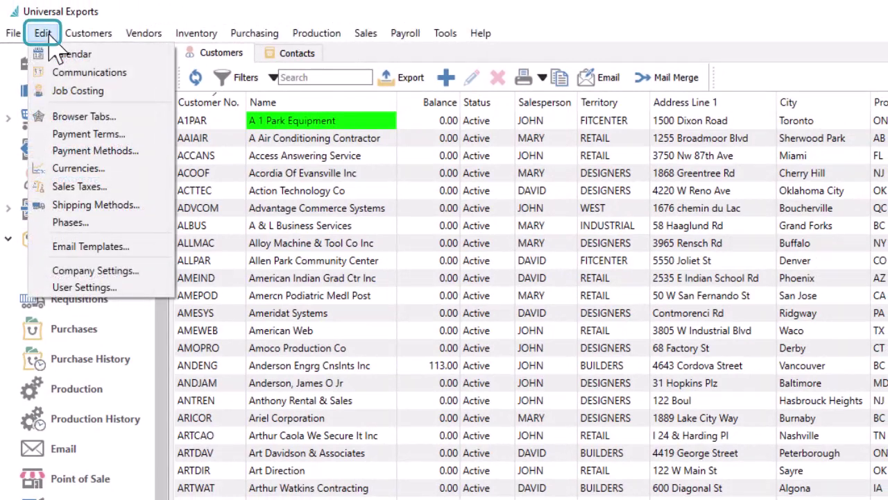
left_click(125, 165)
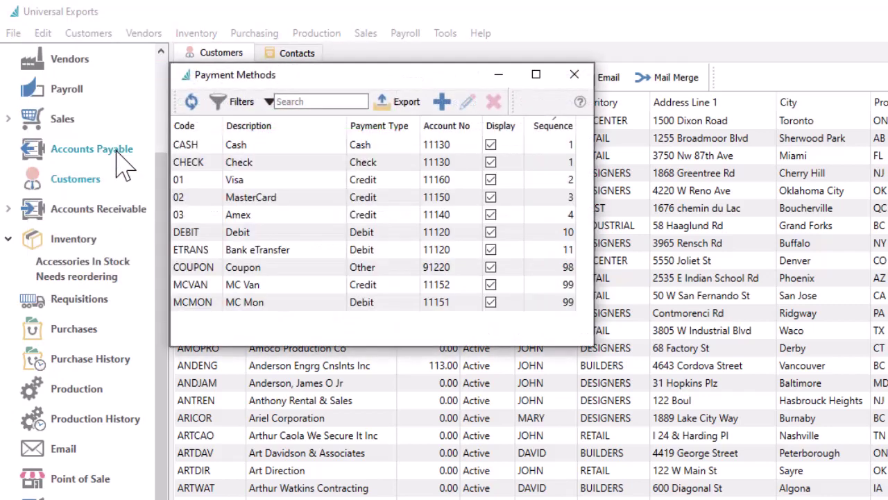
left_click(299, 186)
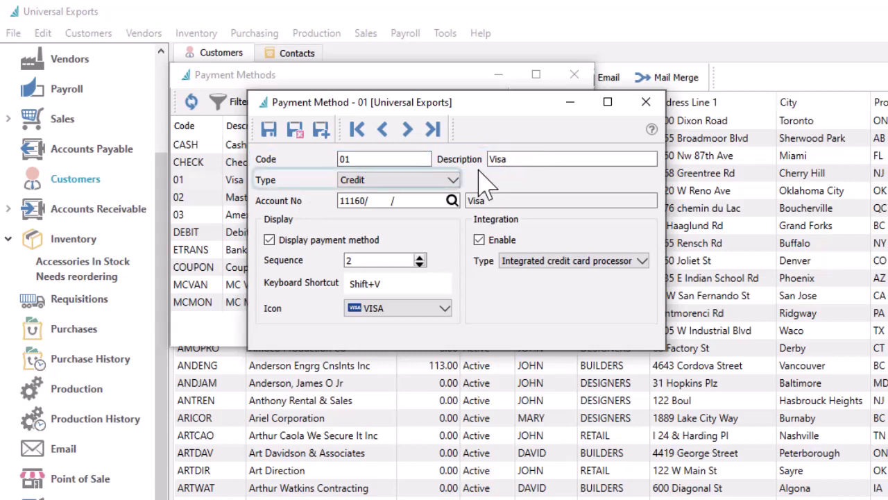
left_click(453, 180)
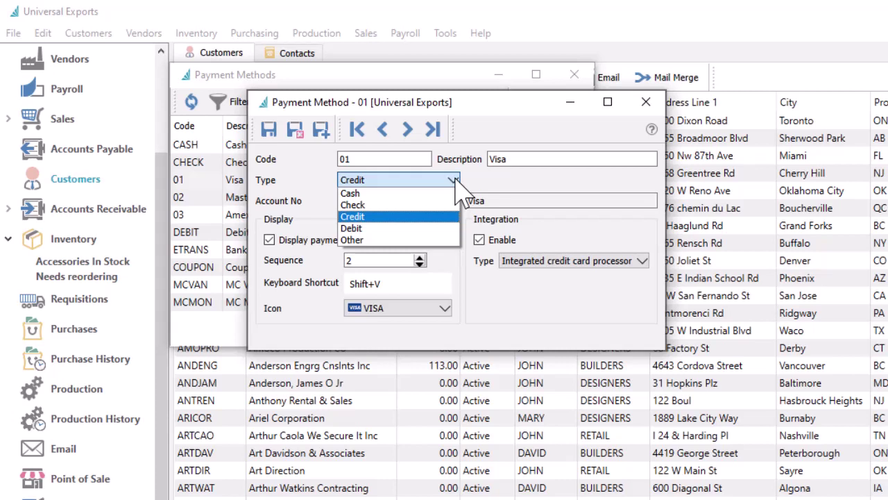
left_click(456, 181)
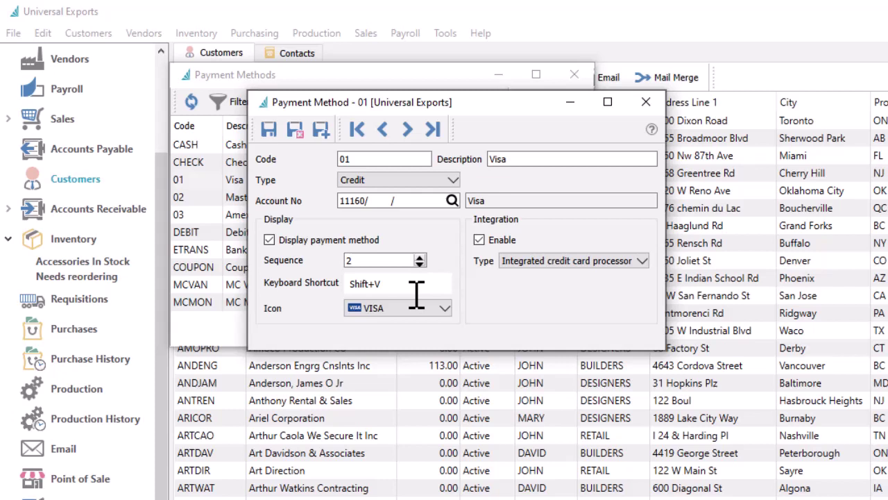
left_click(447, 311)
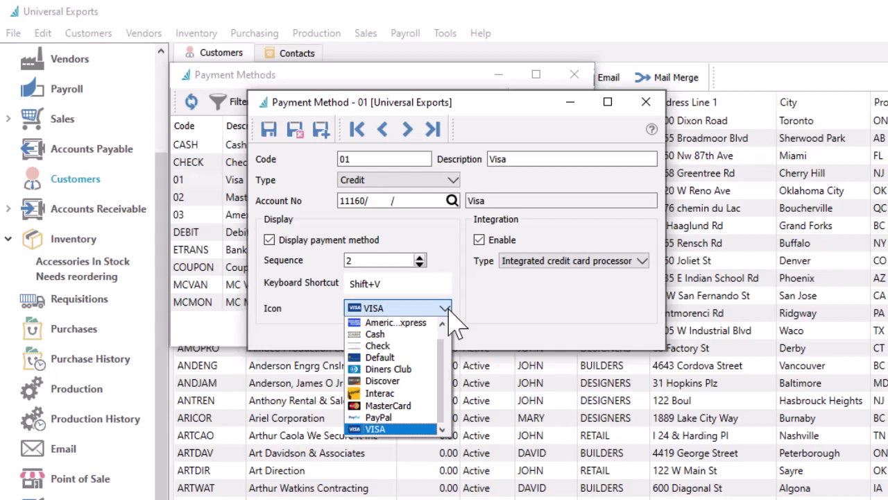
left_click(449, 310)
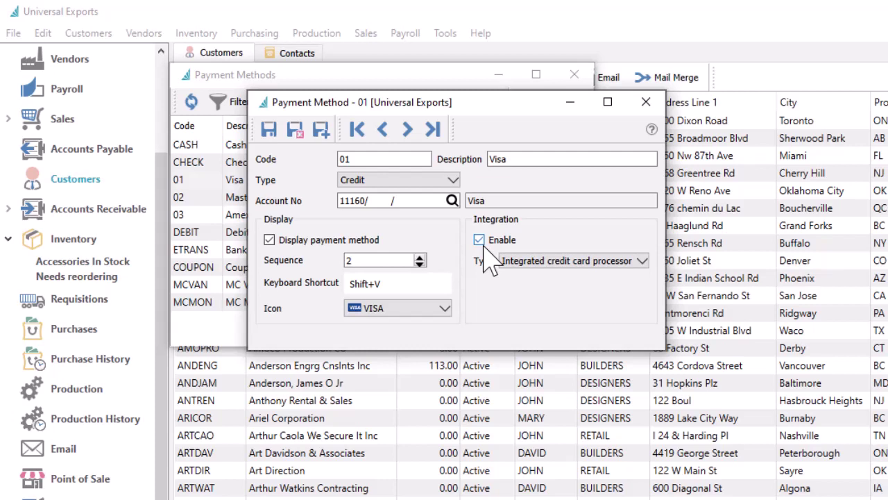
left_click(643, 263)
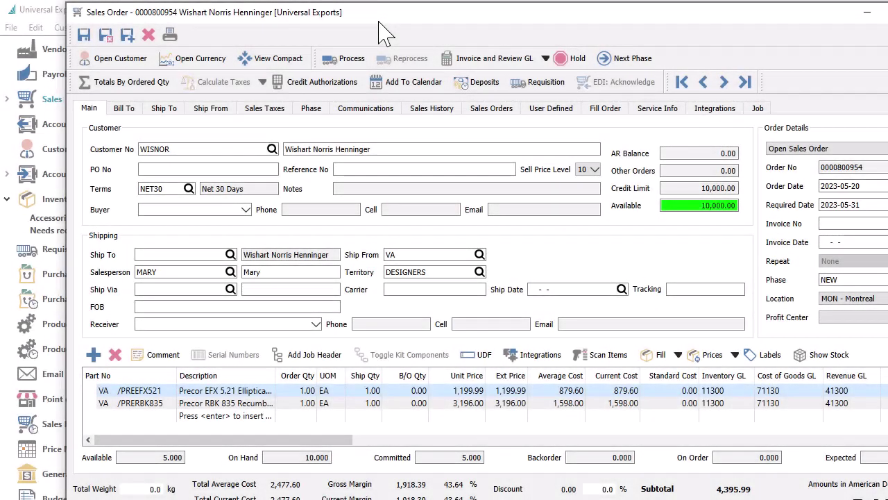
Start invoicing the sales order and enlarge the Payment window showing 5,023.97 due
left_click(465, 61)
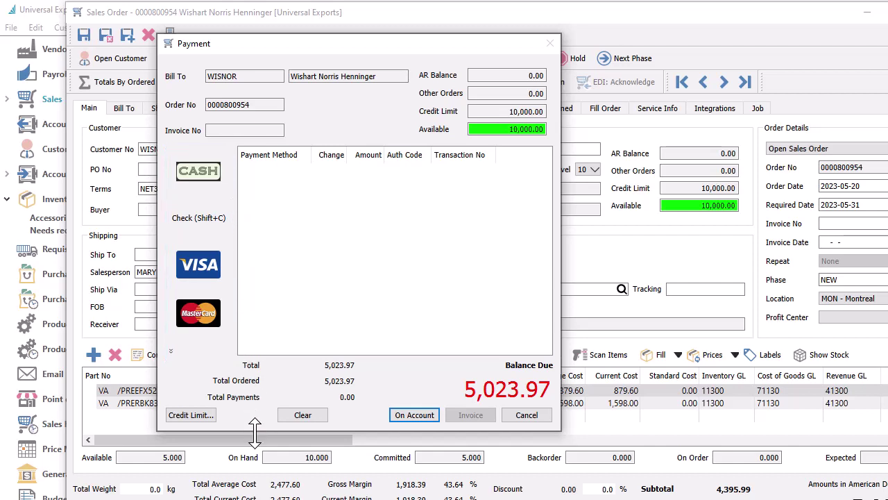
left_click_drag(255, 430, 255, 478)
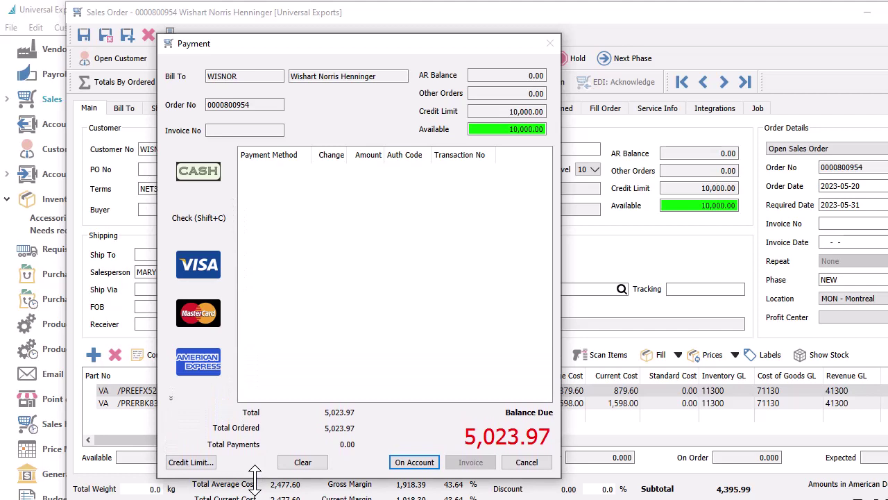
left_click(171, 397)
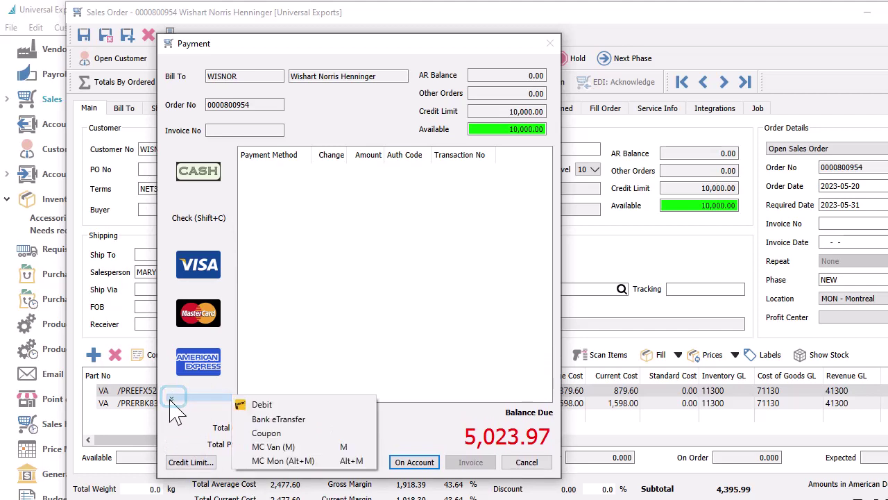
left_click(176, 411)
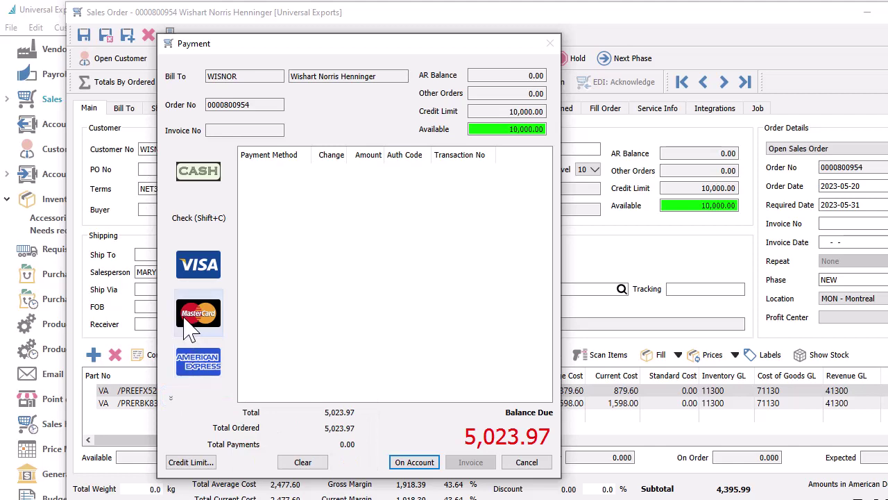
Record a 1,000.00 check payment with check number 555
left_click(196, 232)
left_click(271, 260)
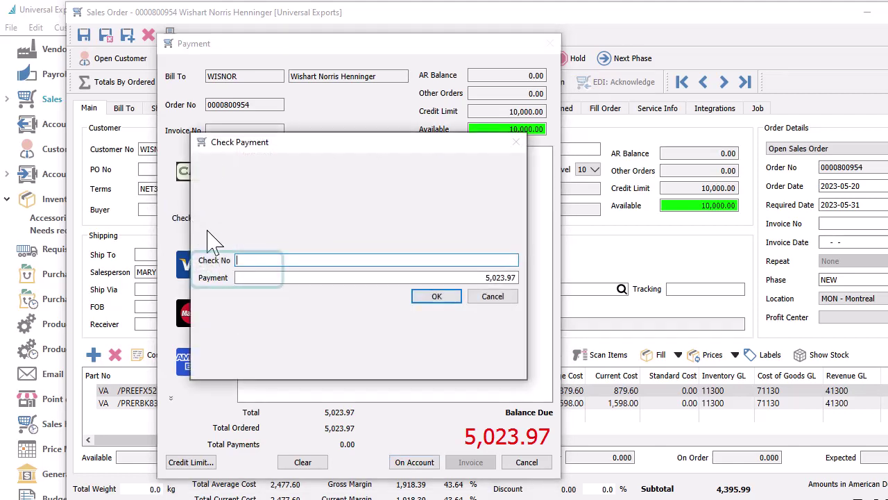
type("555")
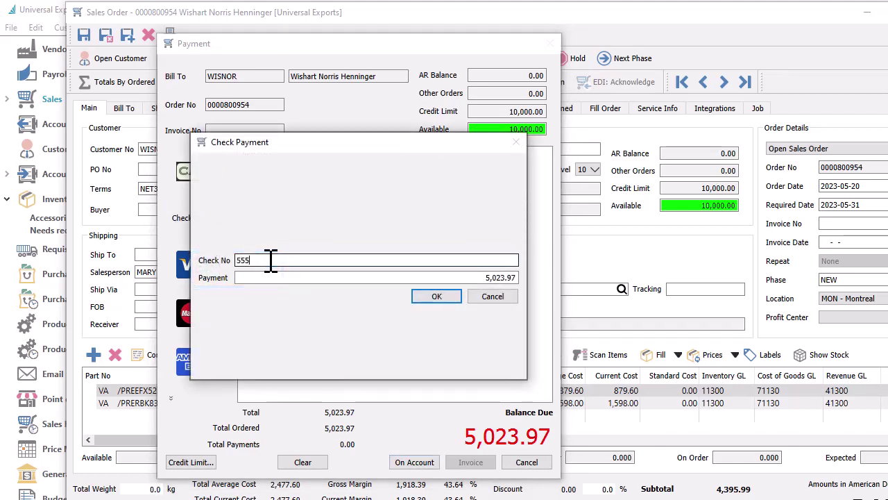
left_click(474, 277)
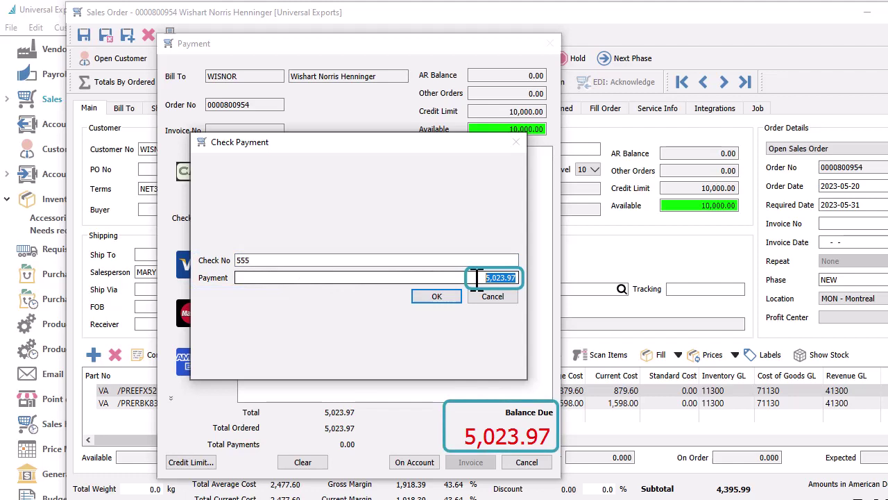
type("1000")
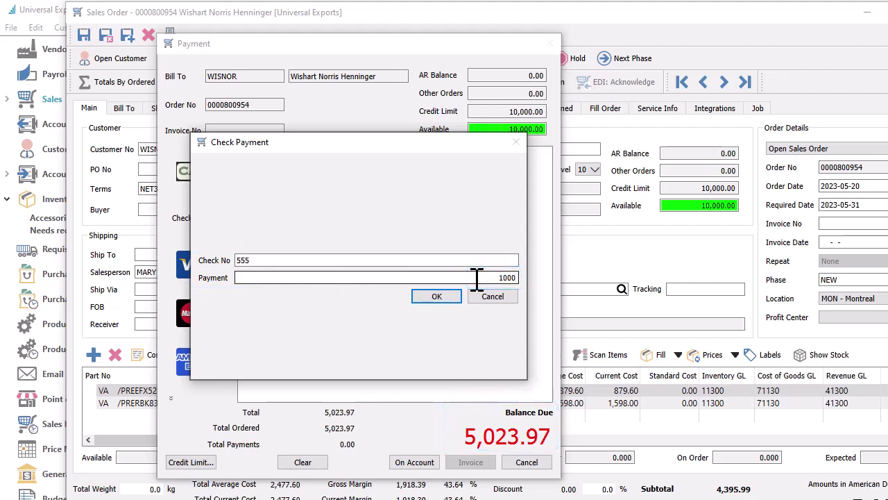
left_click(444, 297)
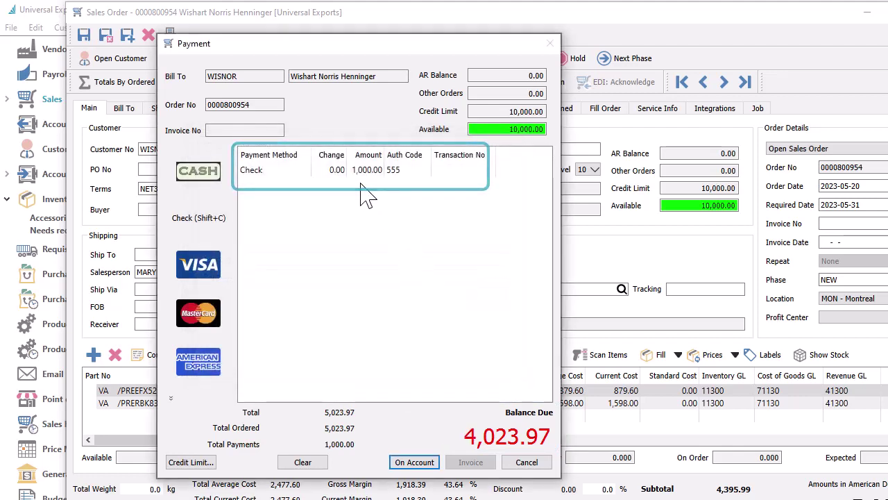
Add a 1,500.00 cash payment, leaving 2,523.97 due
left_click(217, 175)
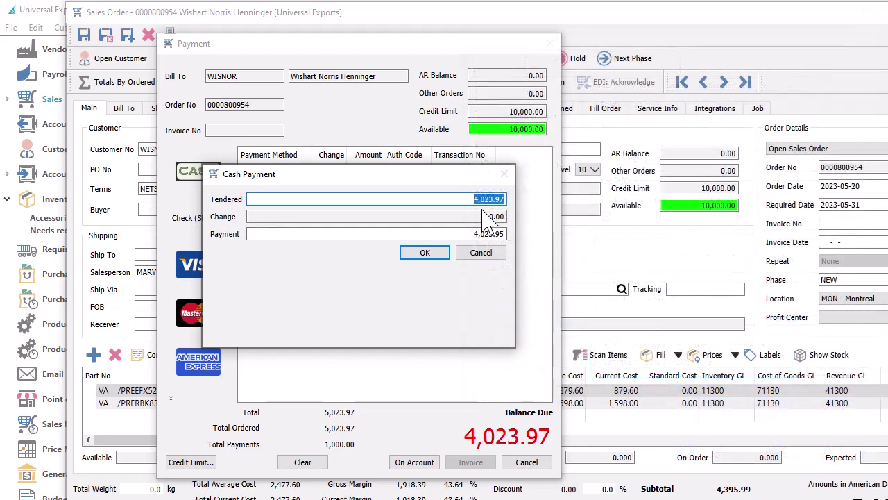
type("5000")
left_click(490, 220)
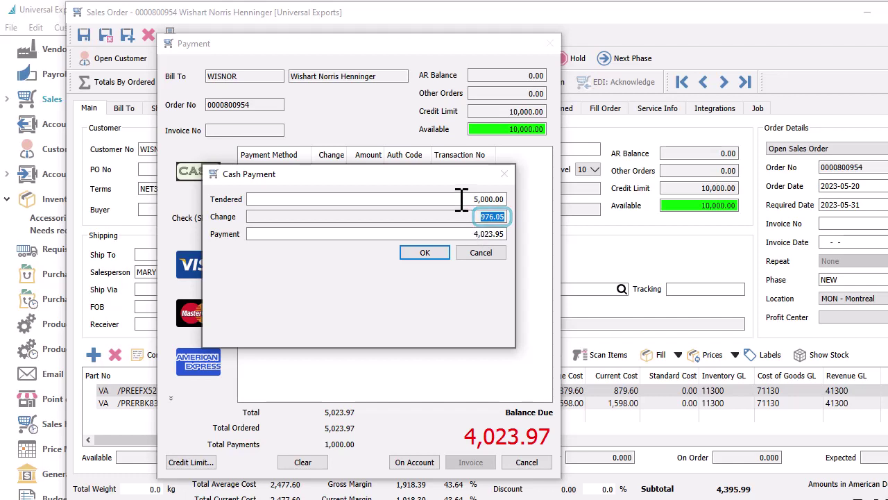
left_click(461, 200)
type("1500")
key("Tab")
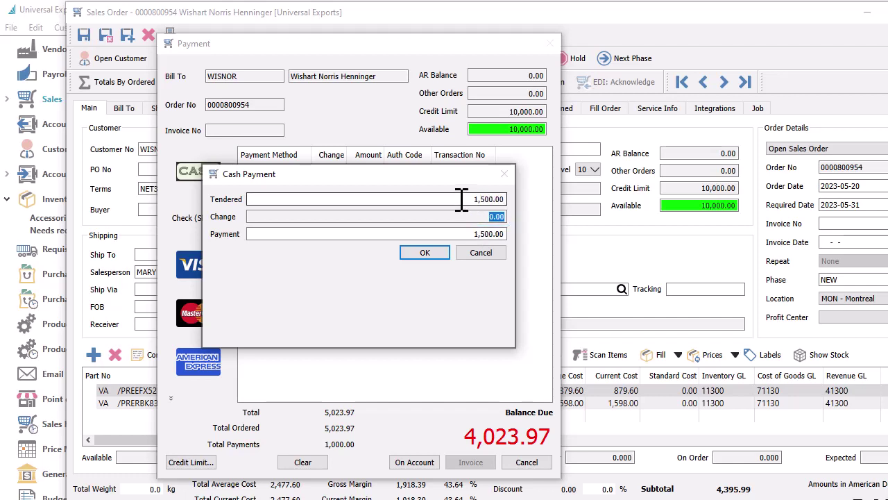
left_click(444, 253)
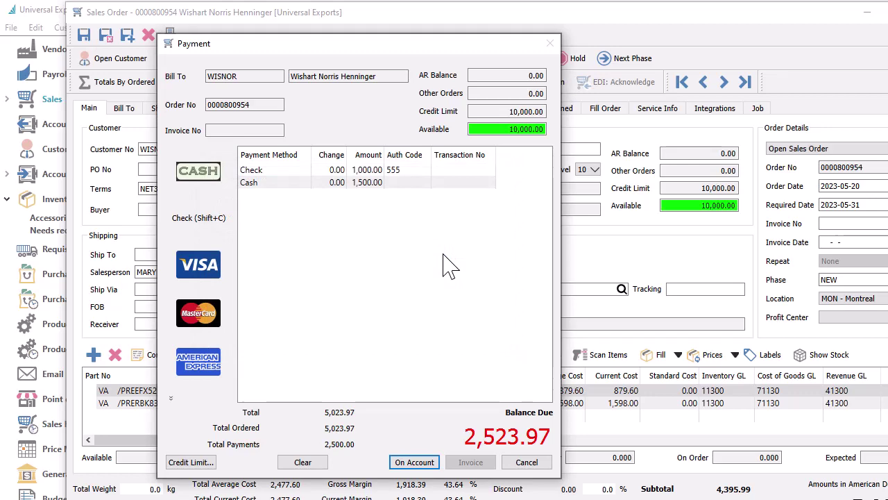
Add a 2,500.00 MasterCard payment with auth code 1234, then cancel a started Visa payment
left_click(203, 323)
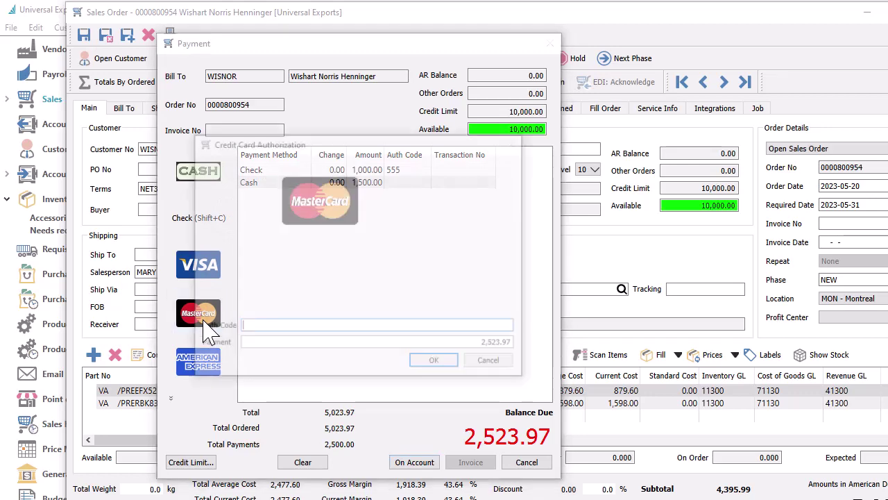
type("1234")
left_click(296, 343)
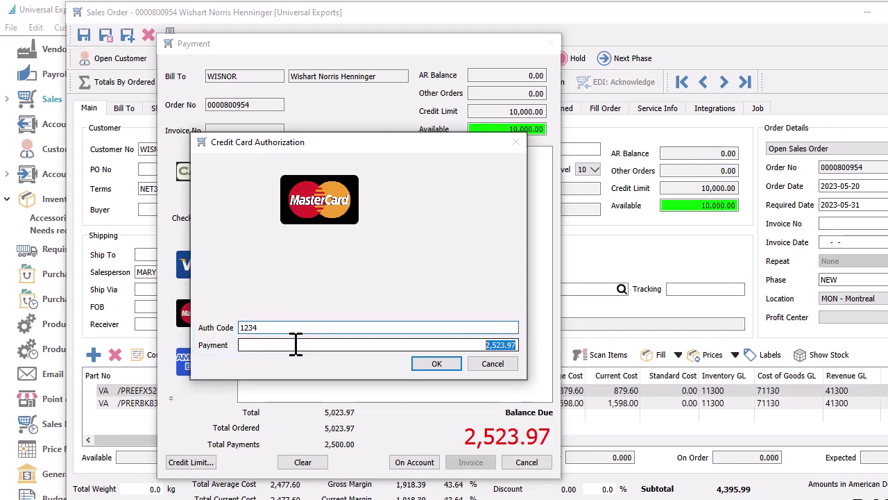
type("2500")
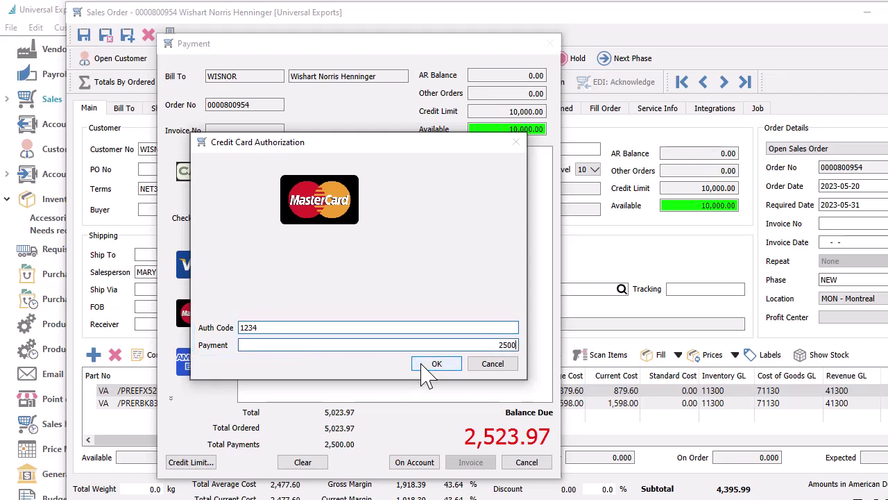
left_click(432, 364)
left_click(208, 278)
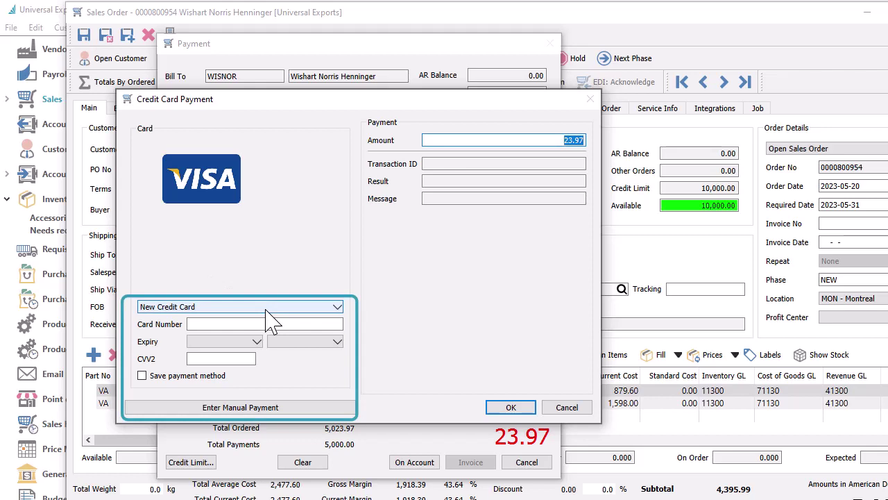
left_click(565, 408)
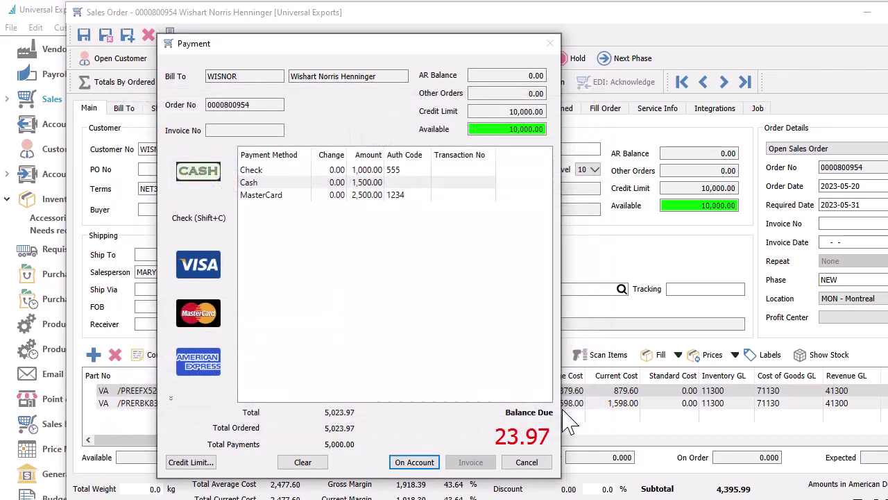
Pay the remaining 23.97 by Coupon with reference 'rebate' and invoice the order
left_click(172, 399)
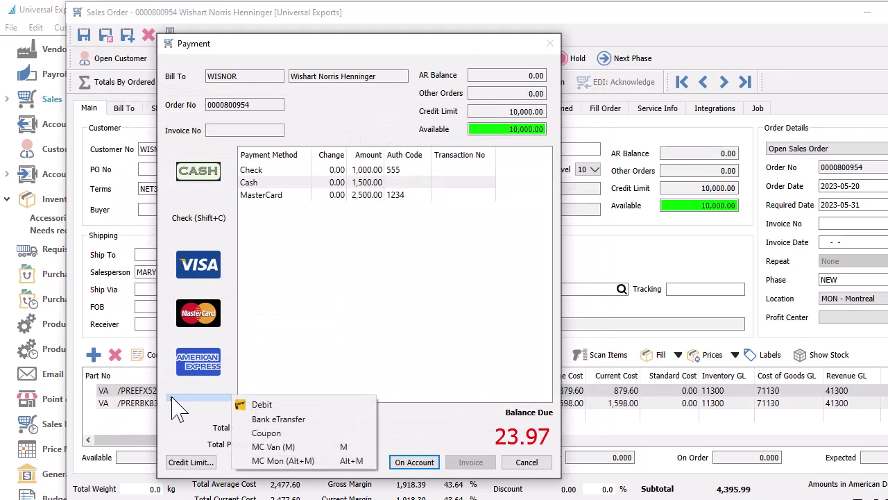
left_click(265, 433)
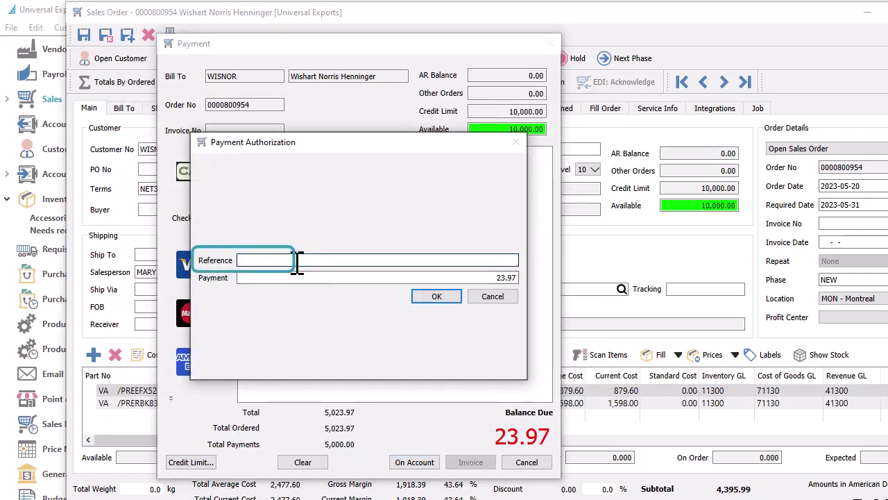
type("rebate")
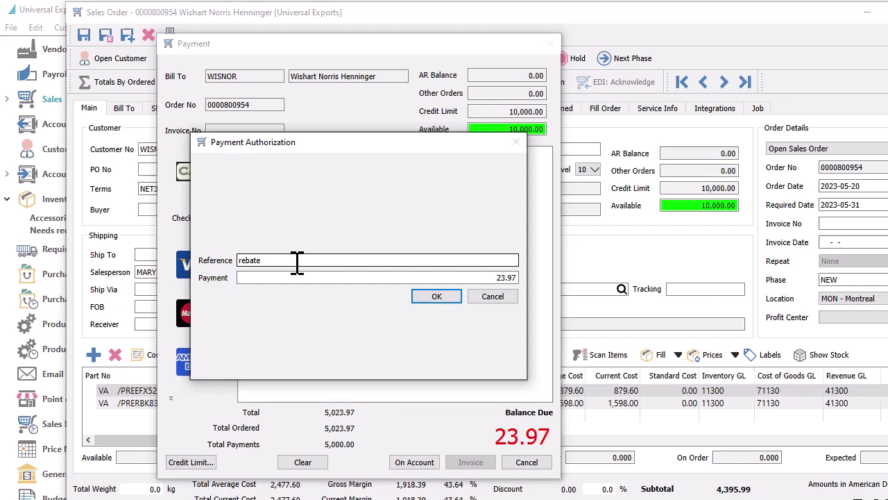
left_click(434, 298)
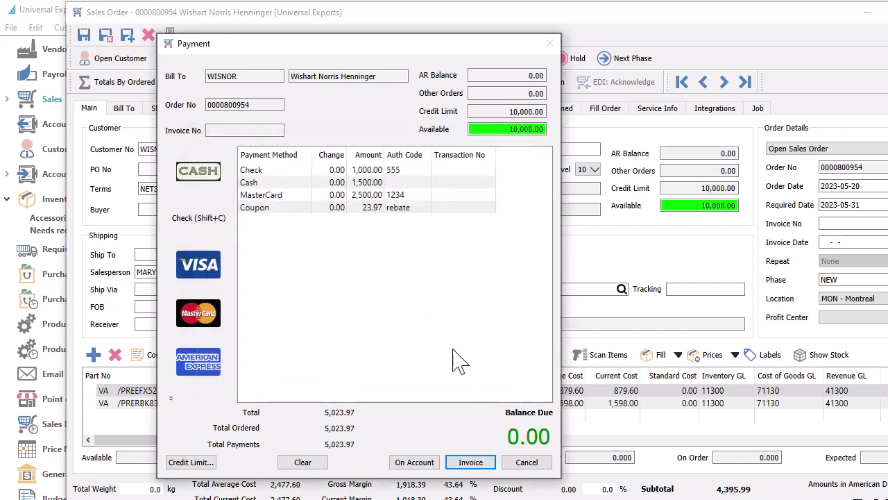
left_click(471, 462)
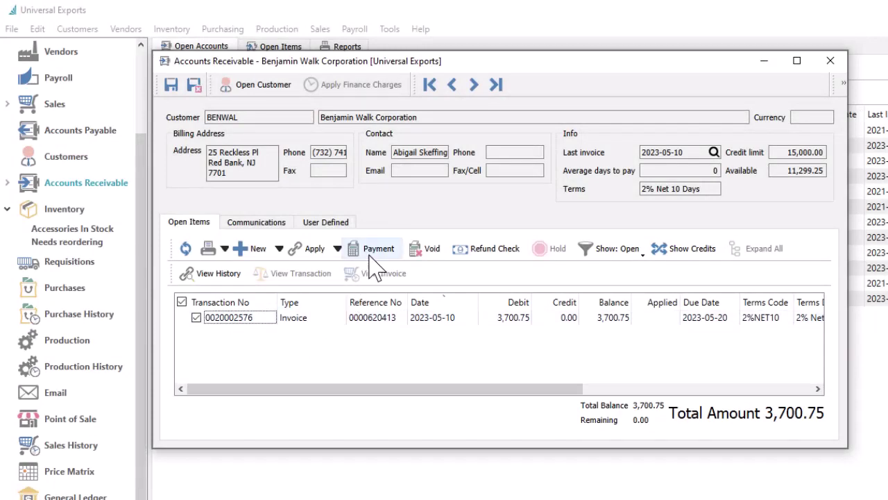
Start a receivable payment against the customer's 3,700.75 open invoice
left_click(374, 256)
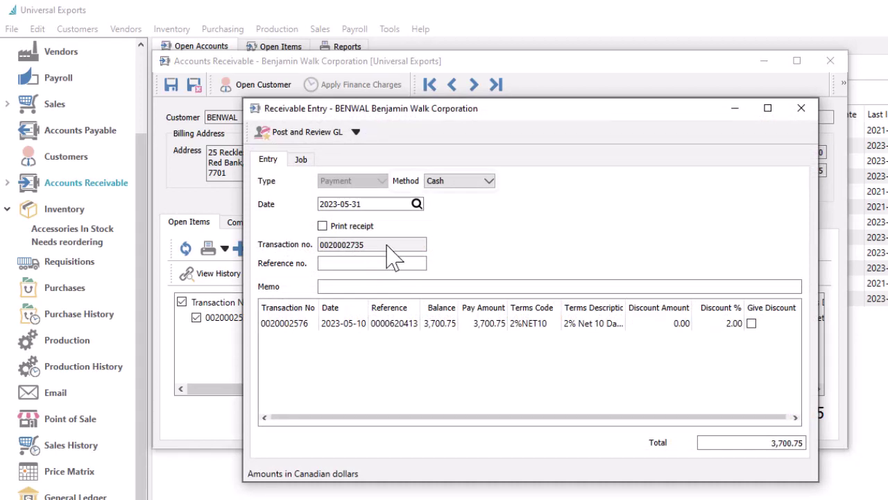
Change the receivable payment method from Cash to Check, abandoning a trial Visa selection
left_click(456, 183)
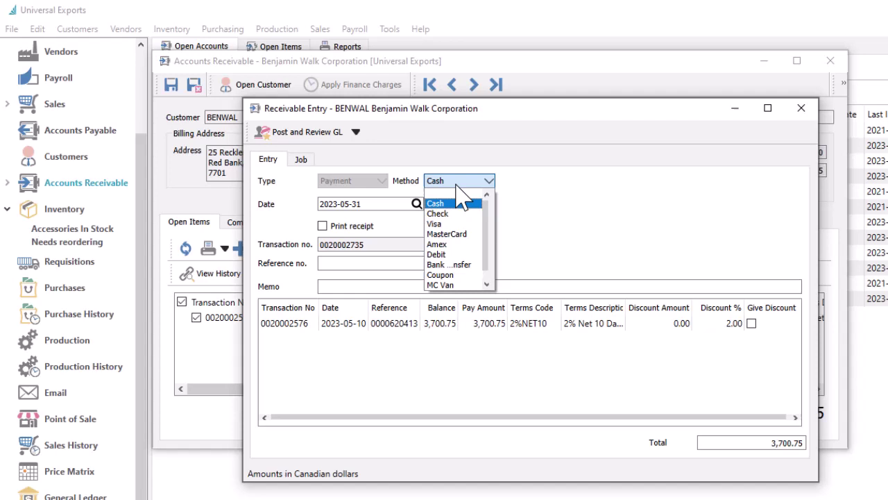
left_click(447, 225)
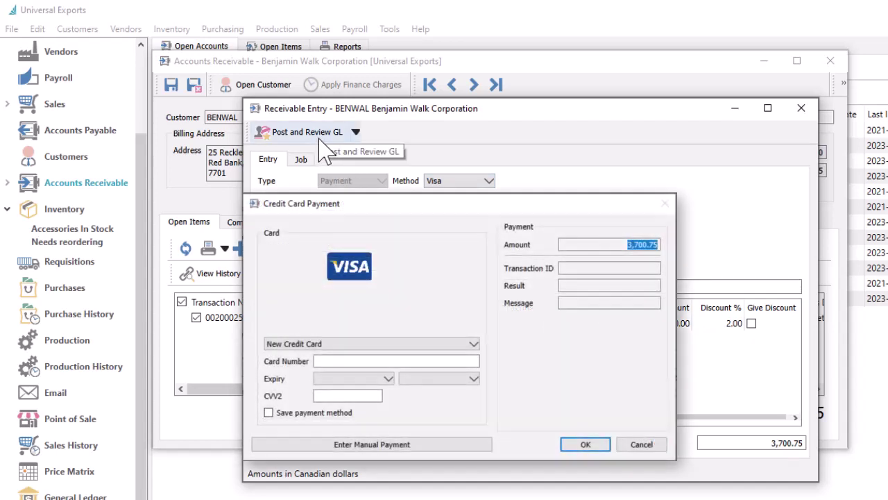
left_click(486, 181)
left_click(451, 214)
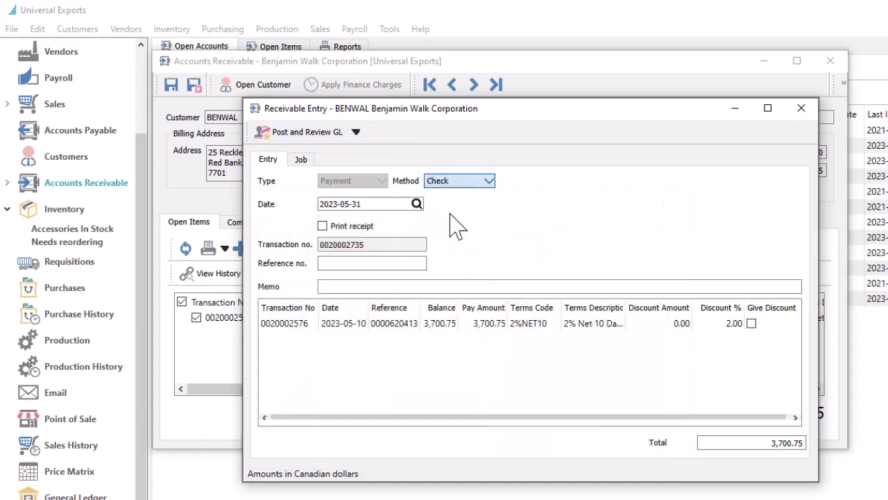
left_click(403, 263)
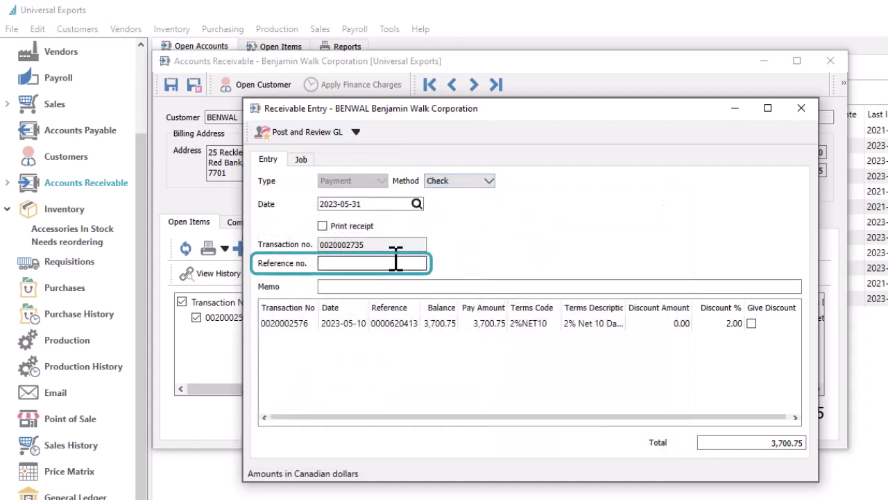